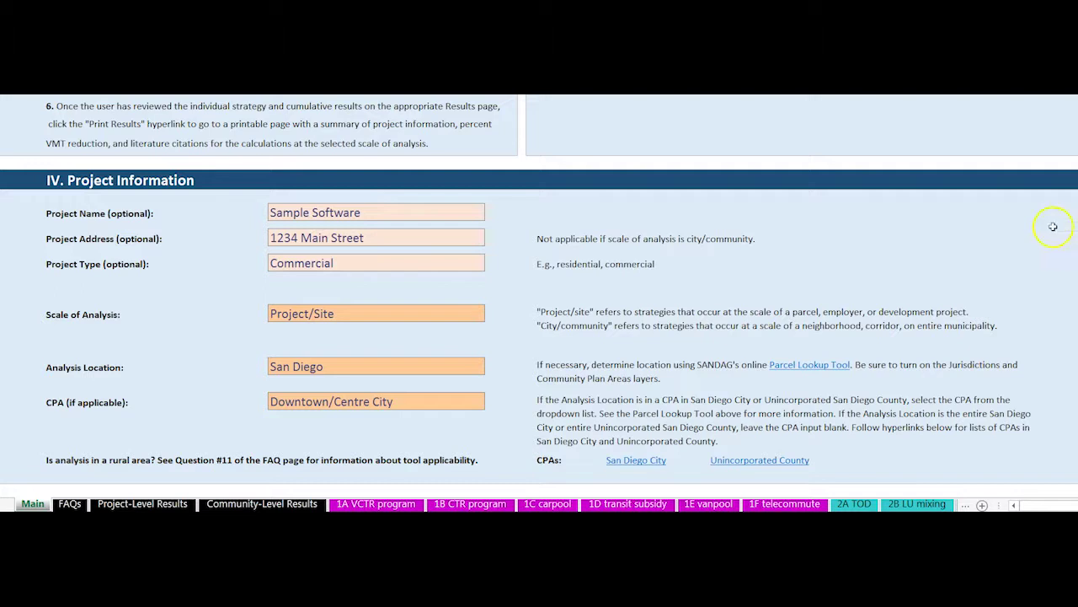
Set the Scale of Analysis to Project/Site and the Analysis Location to San Diego in the Project Information section.
left_click(448, 318)
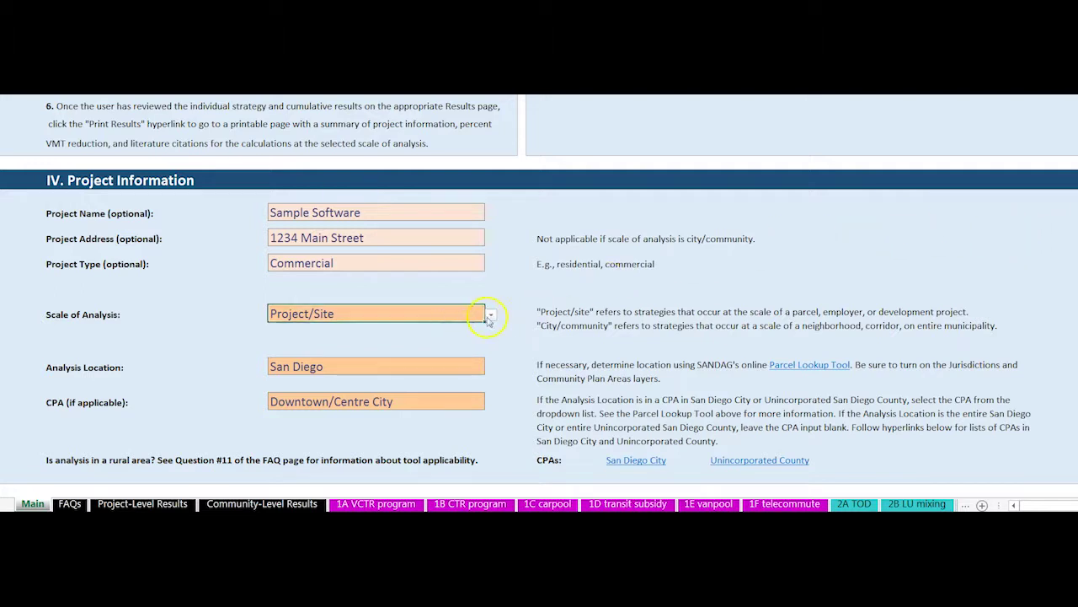
left_click(491, 315)
left_click(470, 329)
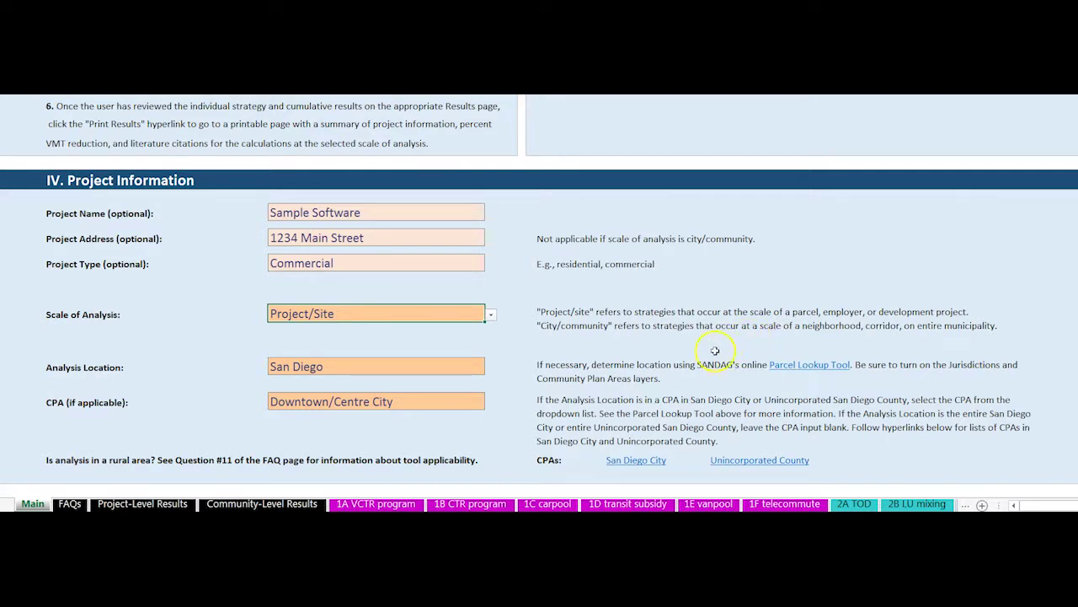
left_click(453, 364)
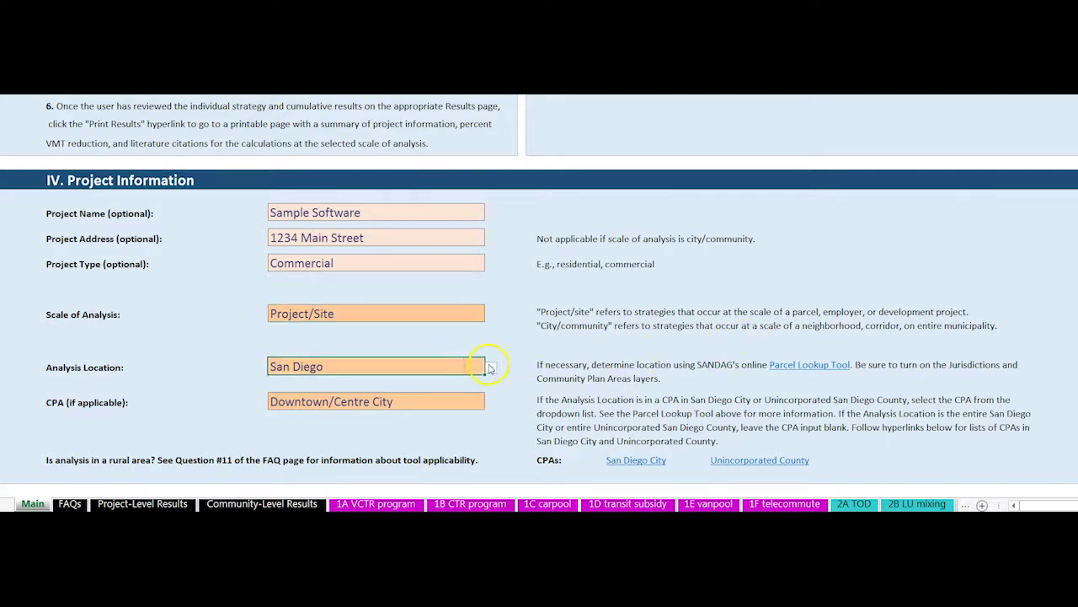
left_click(491, 367)
left_click(455, 390)
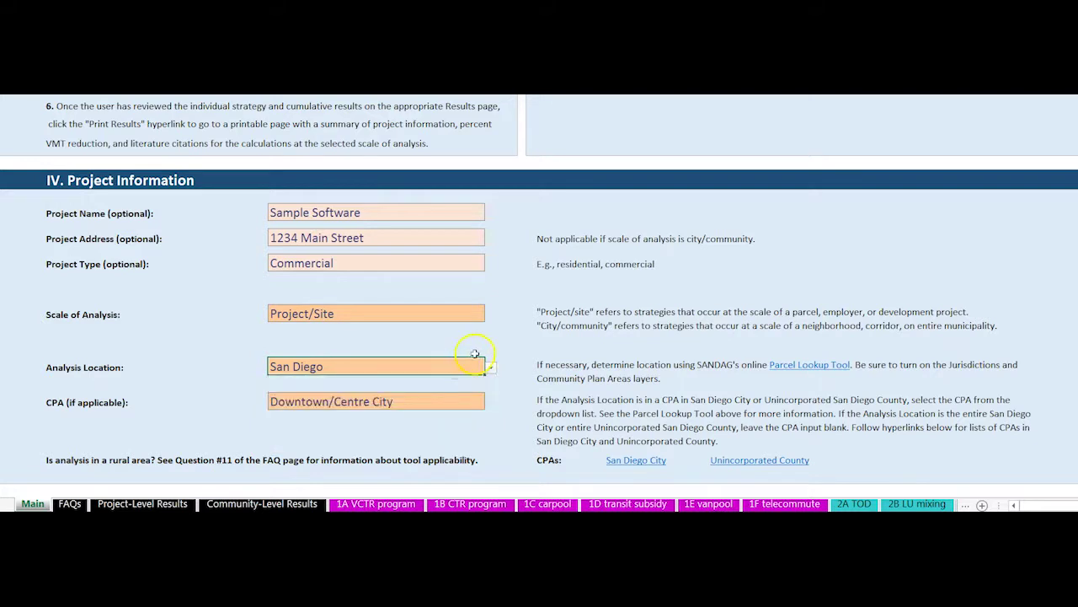
Set the project's CPA to Downtown/Centre City.
left_click(451, 402)
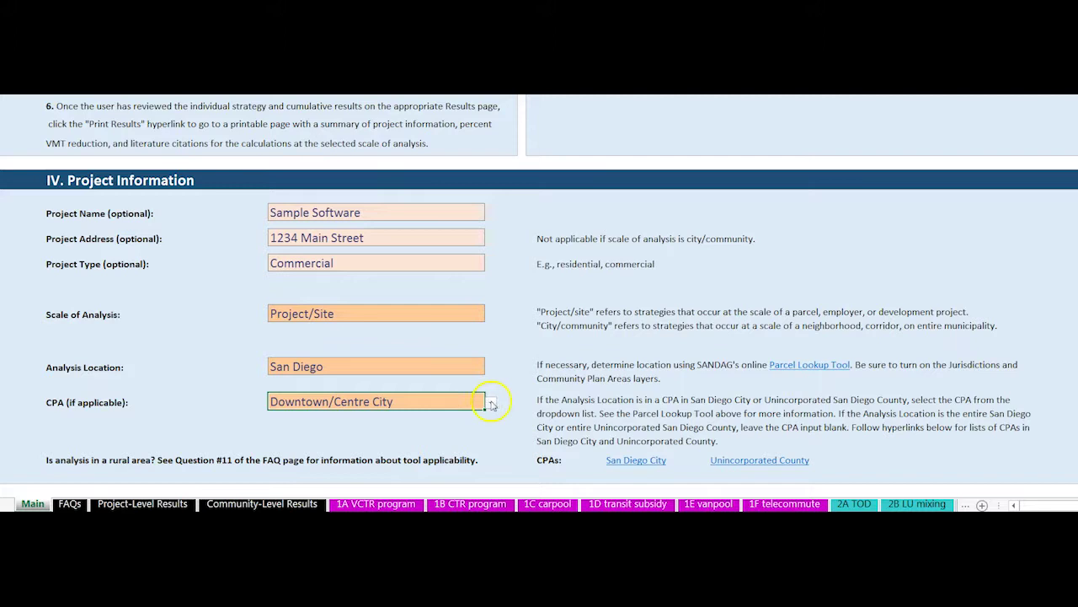
left_click(490, 402)
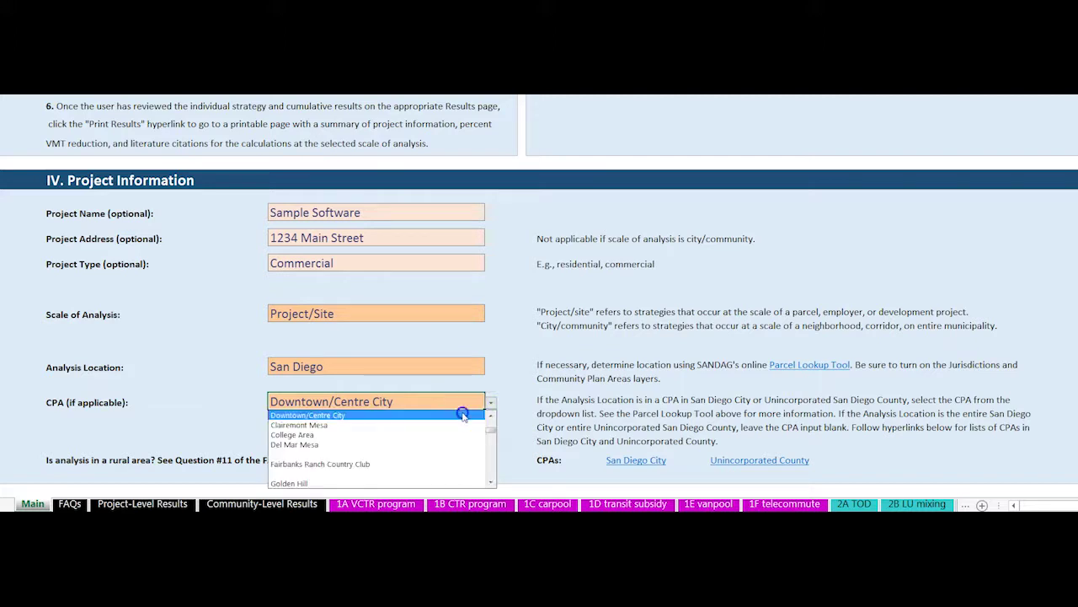
left_click(463, 414)
Open the Employer Transit Pass Subsidy strategy from the project-level strategies and review its input fields and sources.
scroll(796, 353, "down", 3)
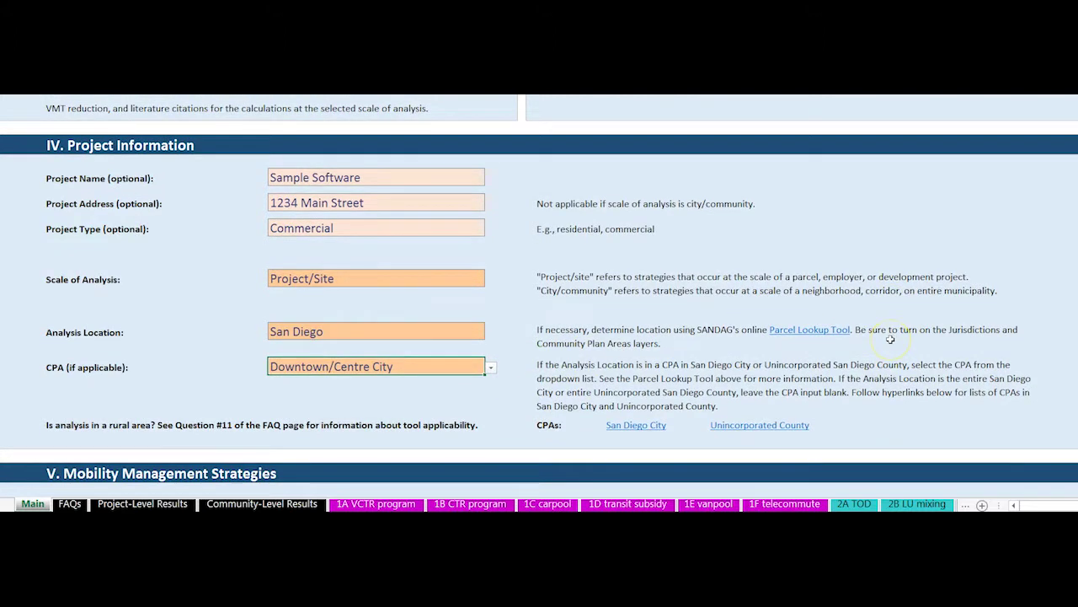
scroll(880, 343, "down", 5)
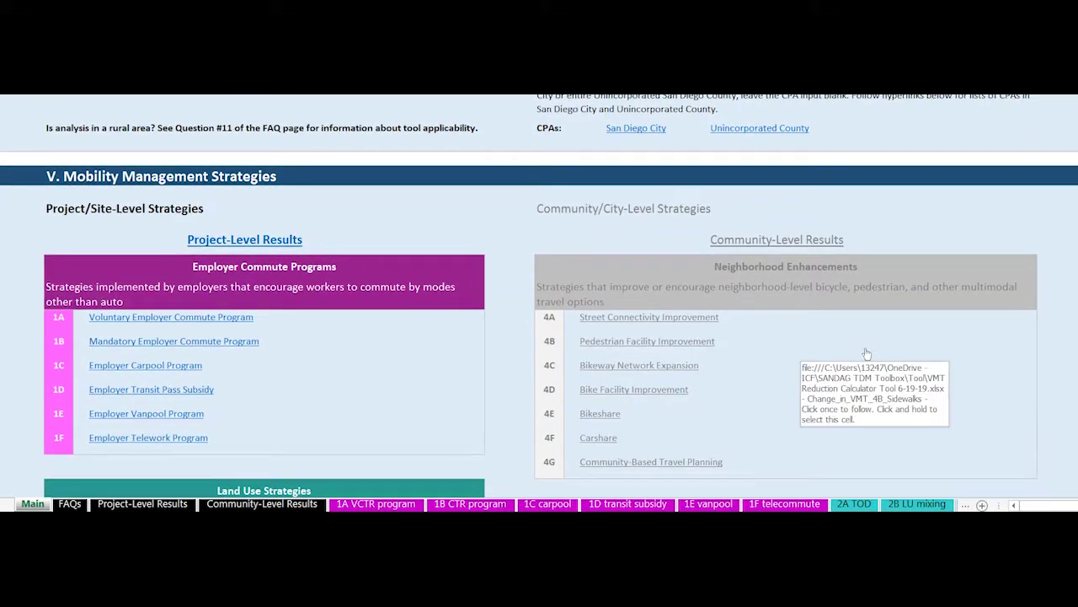
scroll(864, 356, "down", 3)
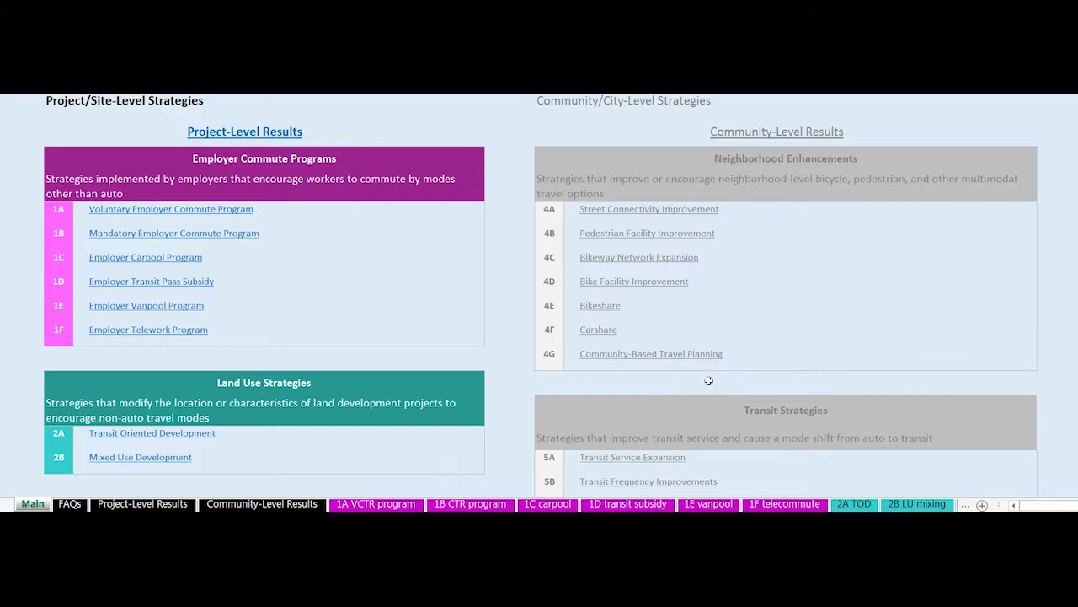
left_click(181, 287)
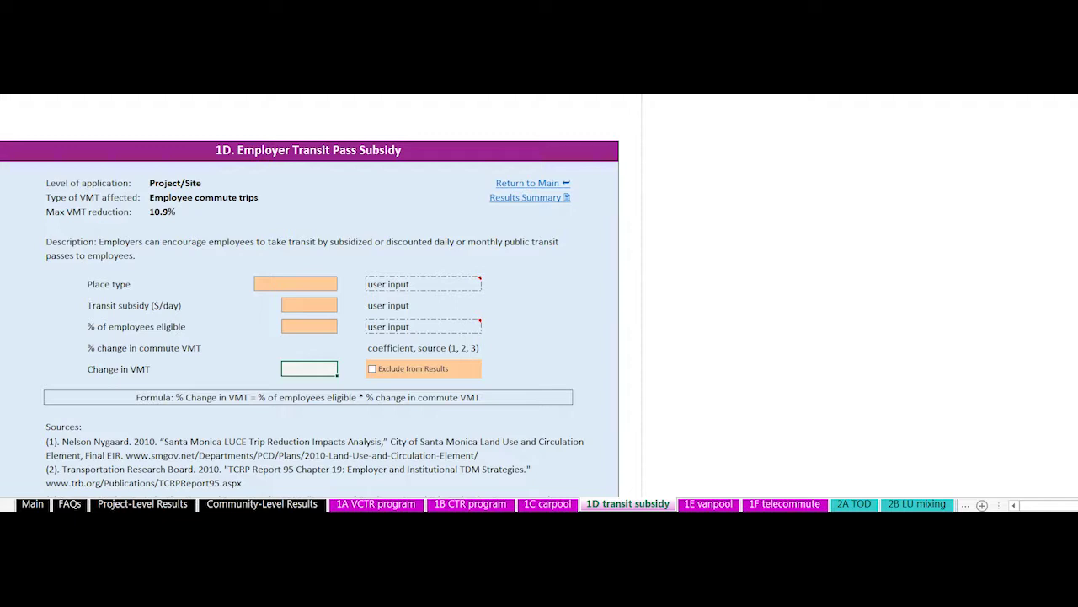
scroll(310, 312, "down", 2)
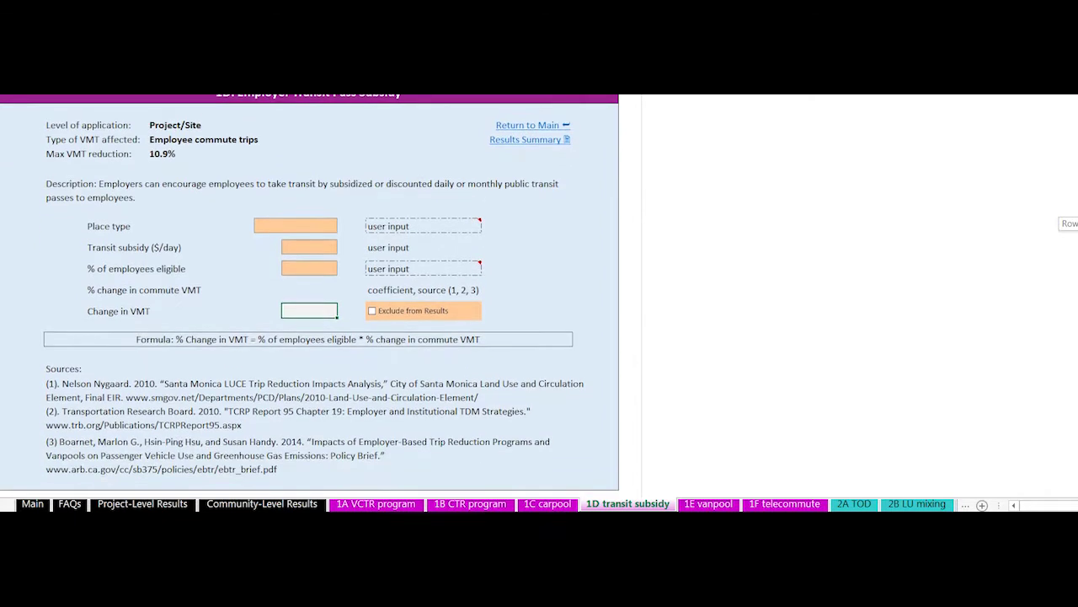
scroll(310, 289, "down", 1)
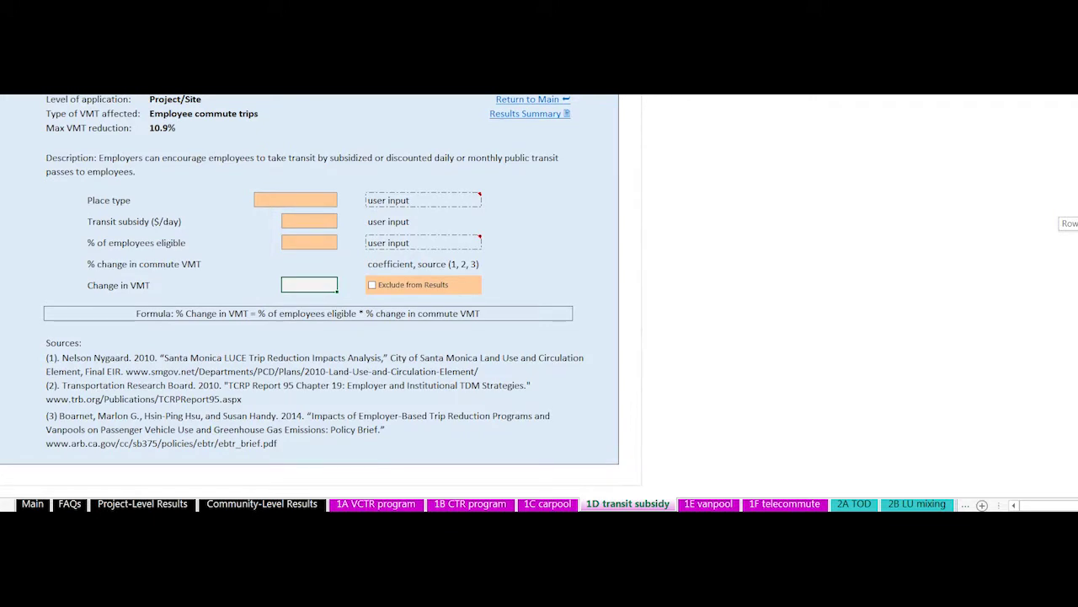
scroll(310, 286, "up", 3)
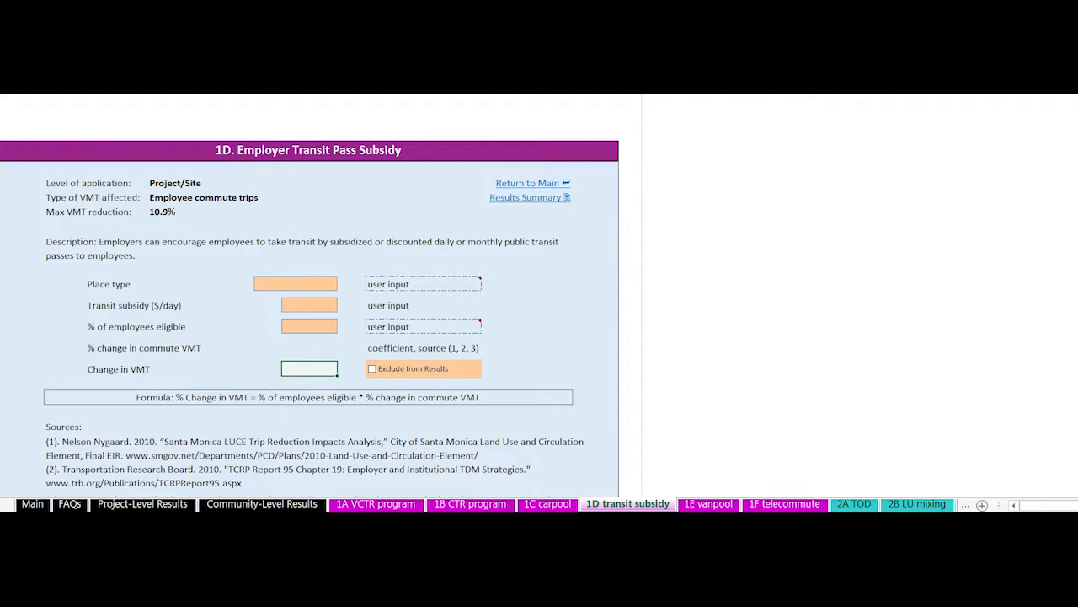
Set the place type to urban for the transit pass subsidy and read the note on place type definitions.
left_click(309, 305)
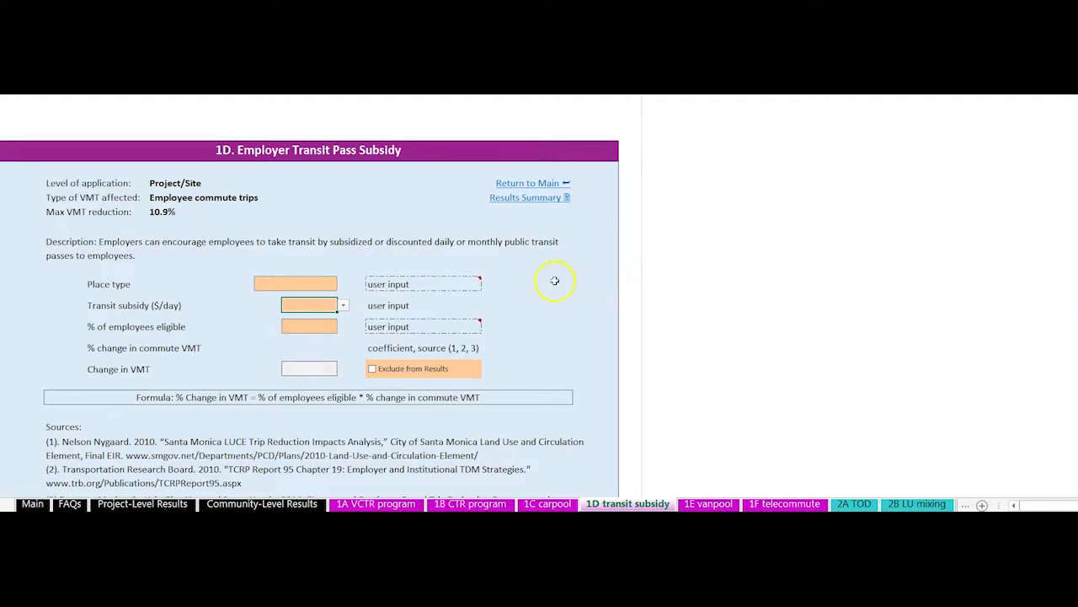
left_click(331, 283)
left_click(343, 284)
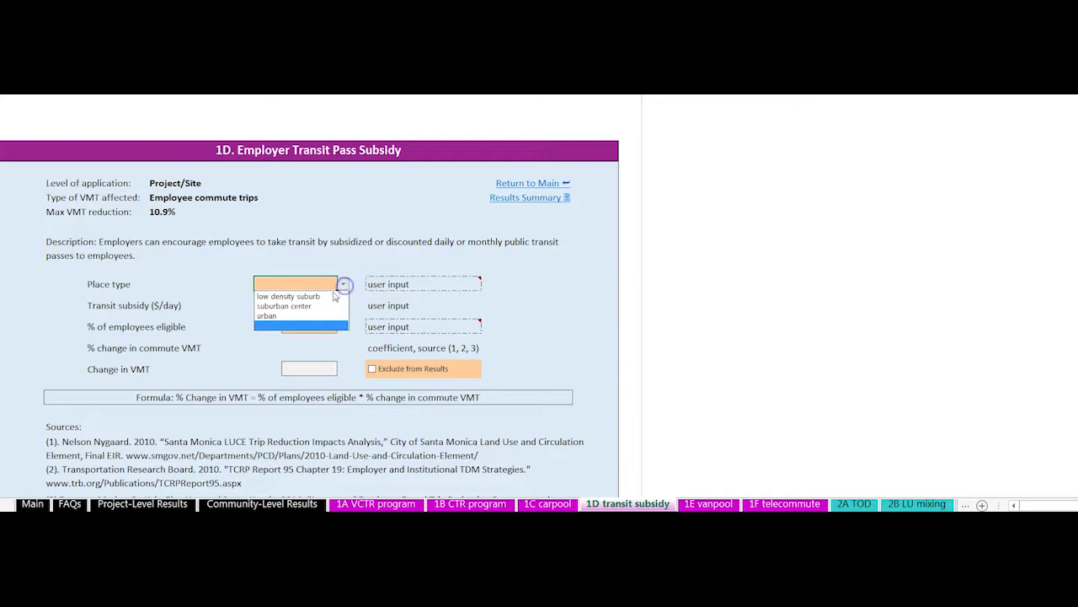
left_click(321, 315)
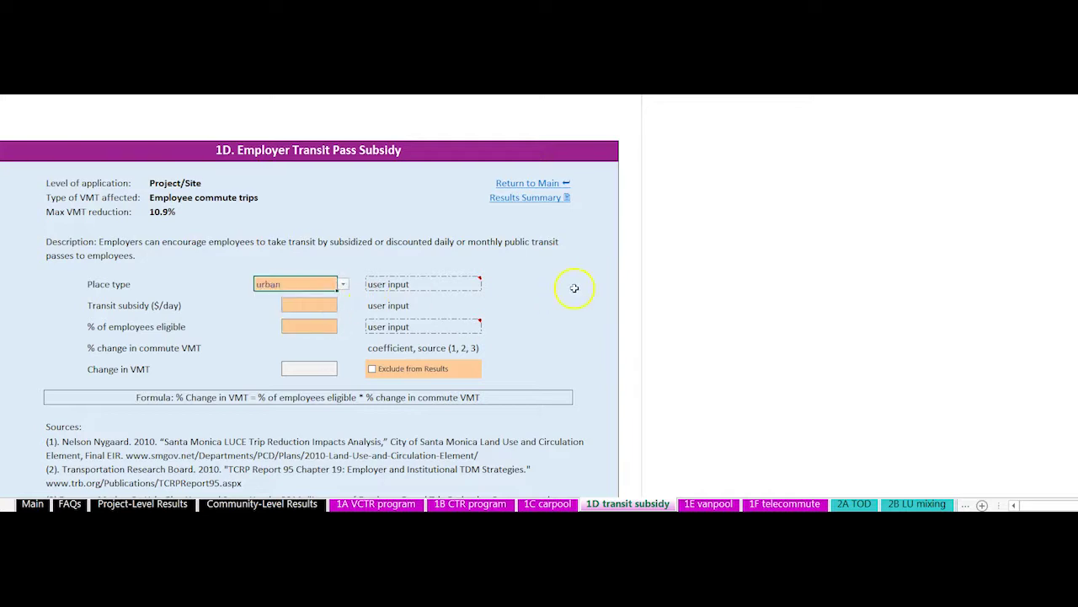
left_click(650, 290)
mouse_move(447, 286)
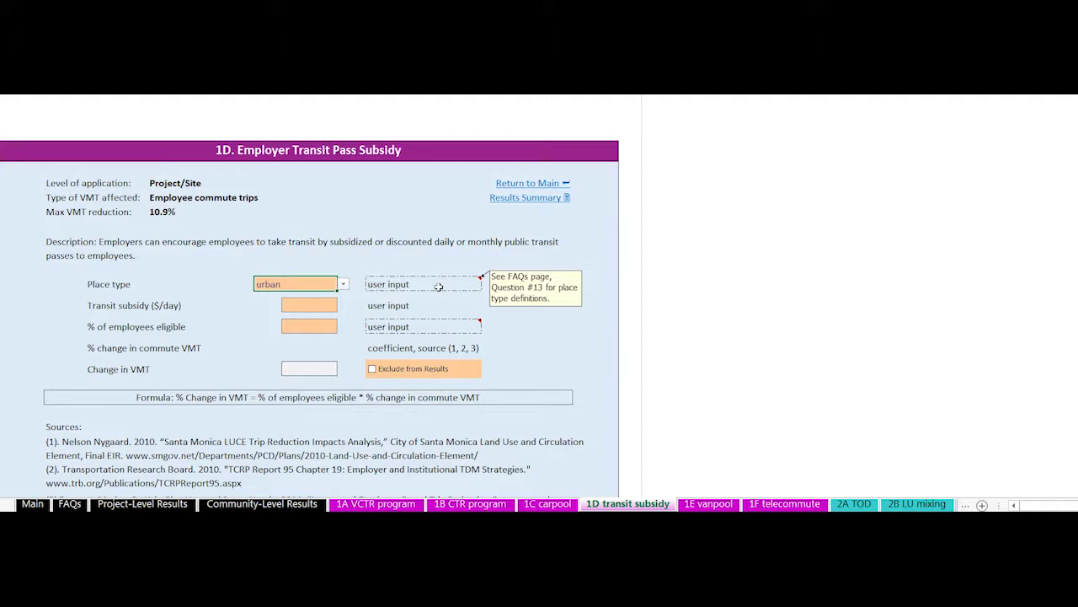
Set the transit subsidy to $3 per day.
left_click(333, 307)
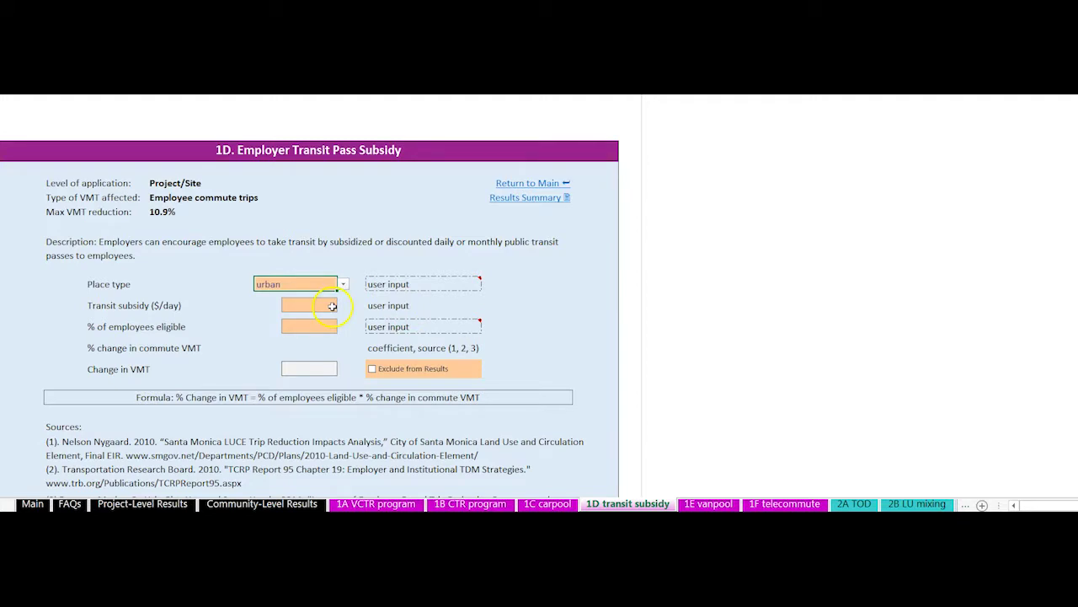
left_click(343, 306)
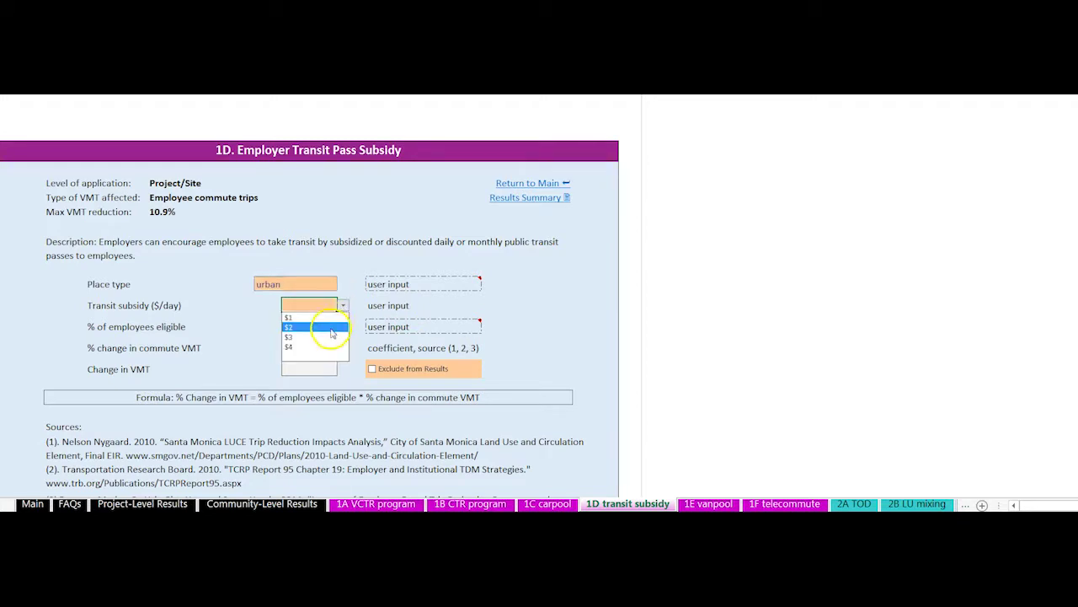
left_click(332, 337)
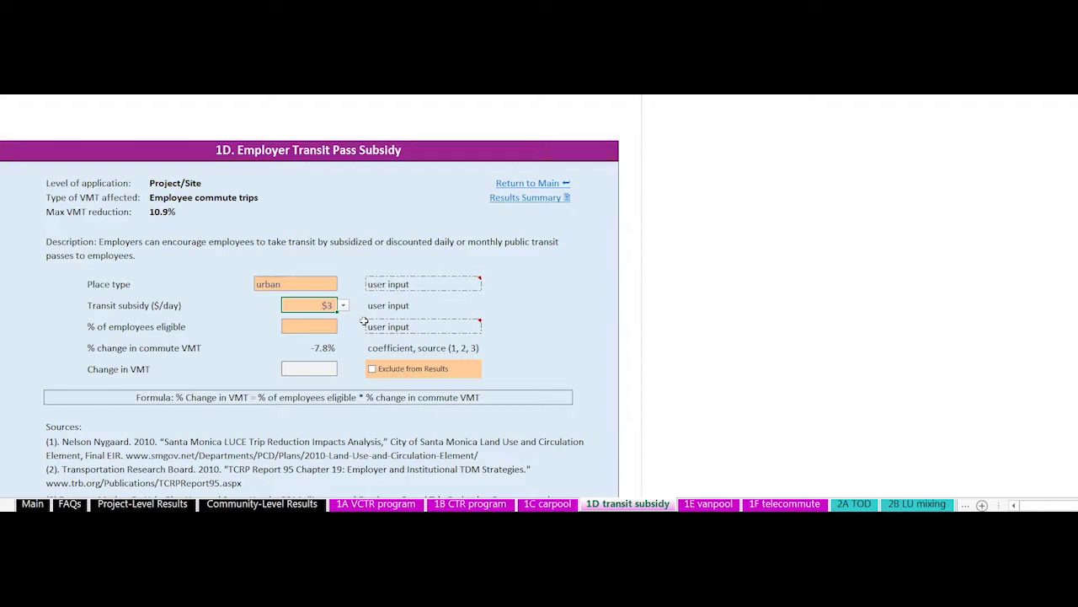
Set the share of employees eligible for the transit subsidy to 100% and review the formula and sources.
left_click(350, 323)
mouse_move(381, 327)
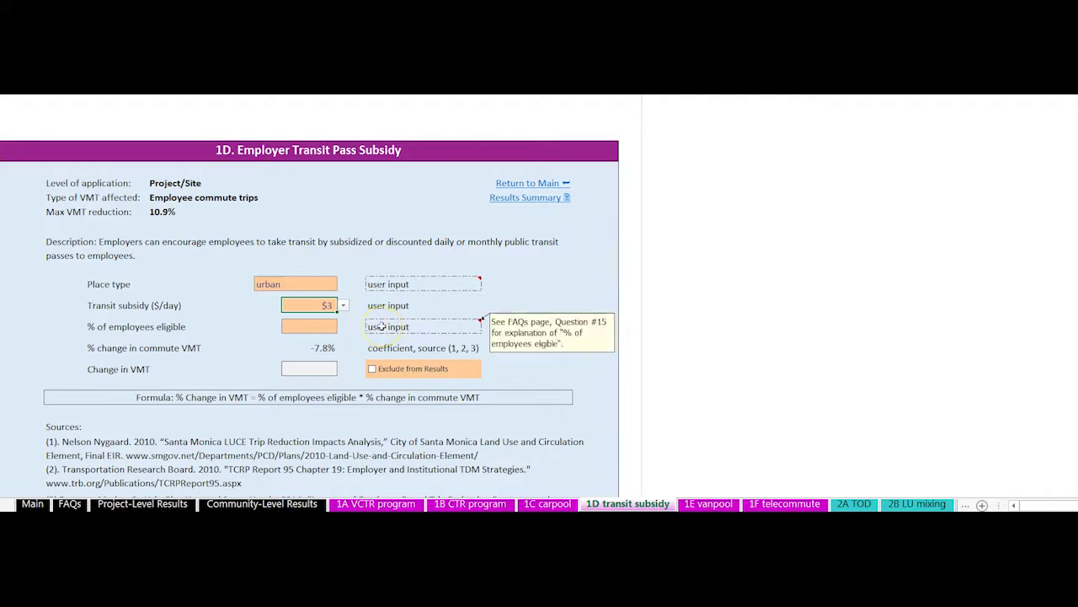
left_click(332, 328)
type("100")
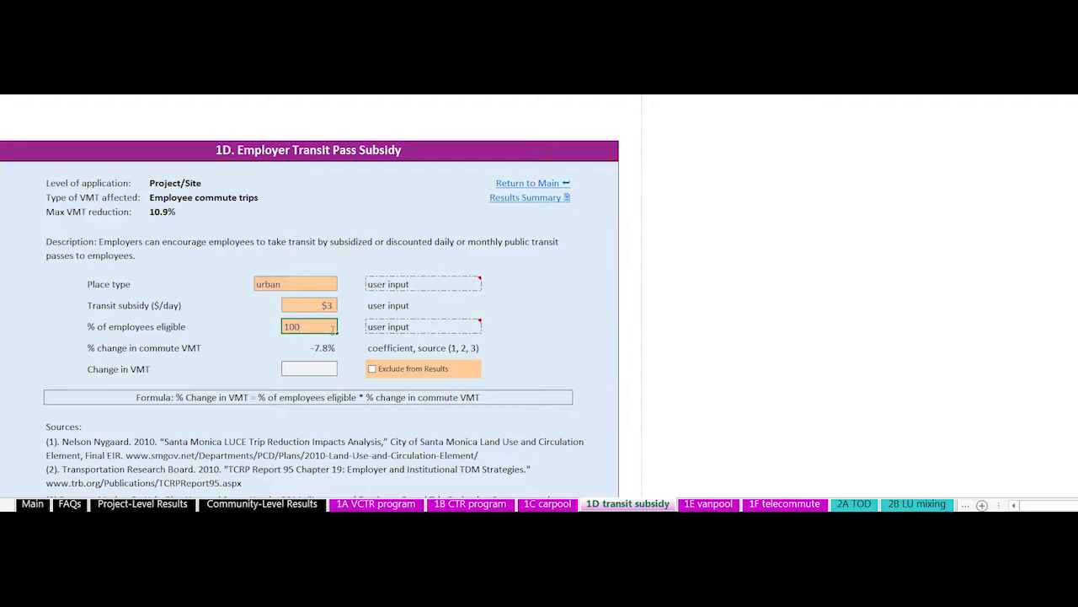
key("Return")
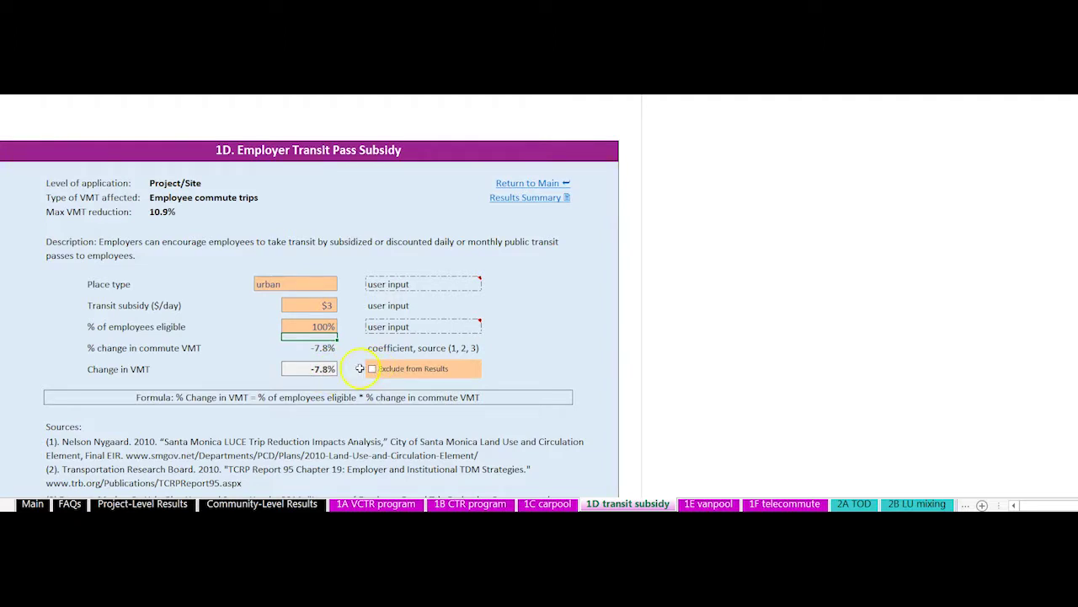
scroll(358, 368, "down", 1)
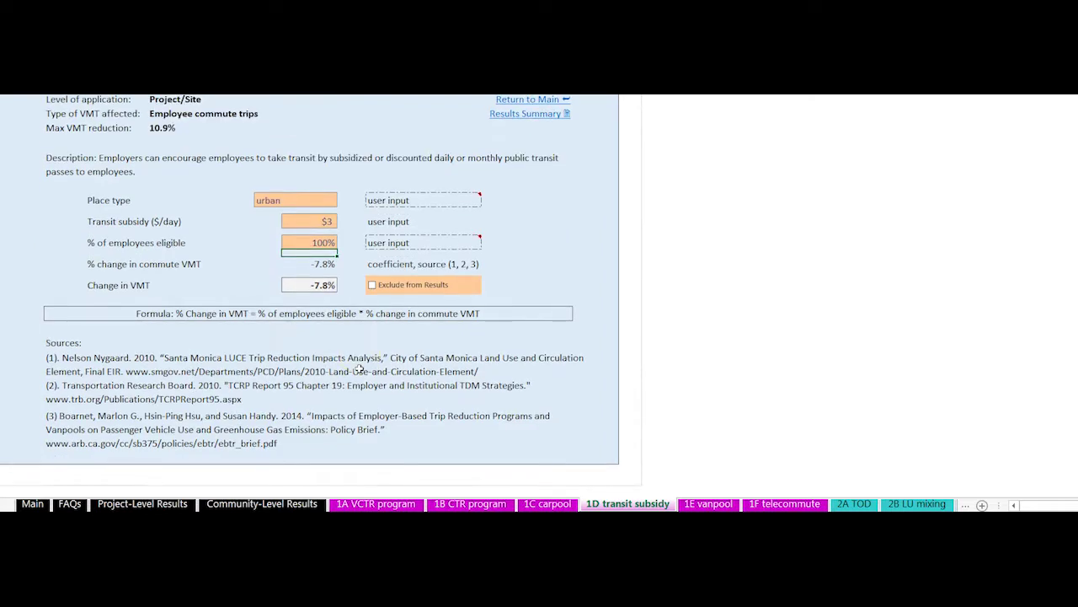
scroll(359, 368, "up", 1)
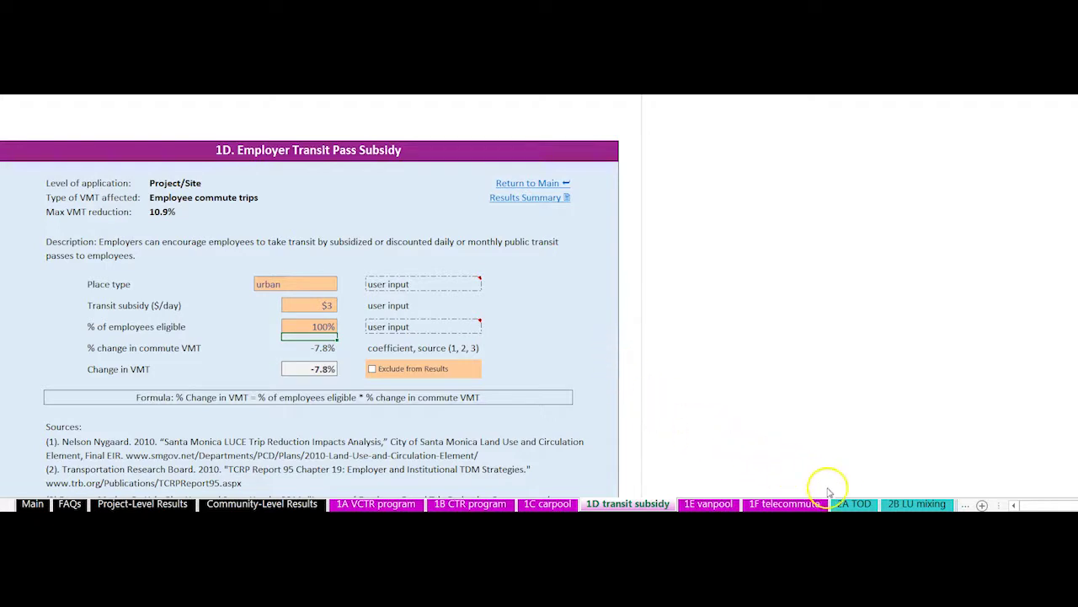
On the 2A TOD sheet, try no for the project being within 0.5 mile of a rail station, finally choosing yes.
left_click(853, 503)
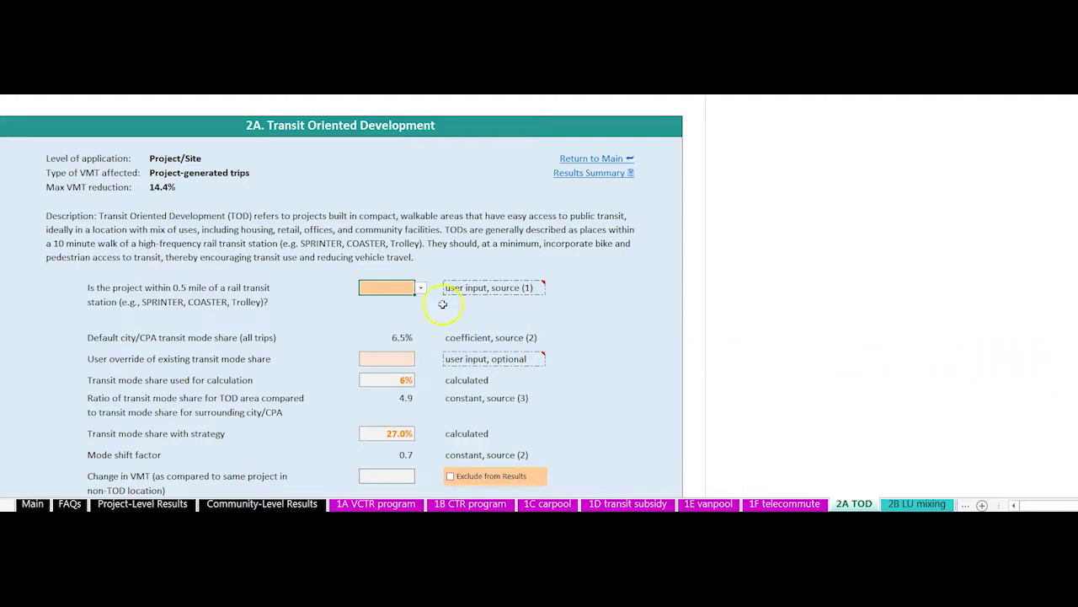
left_click(421, 291)
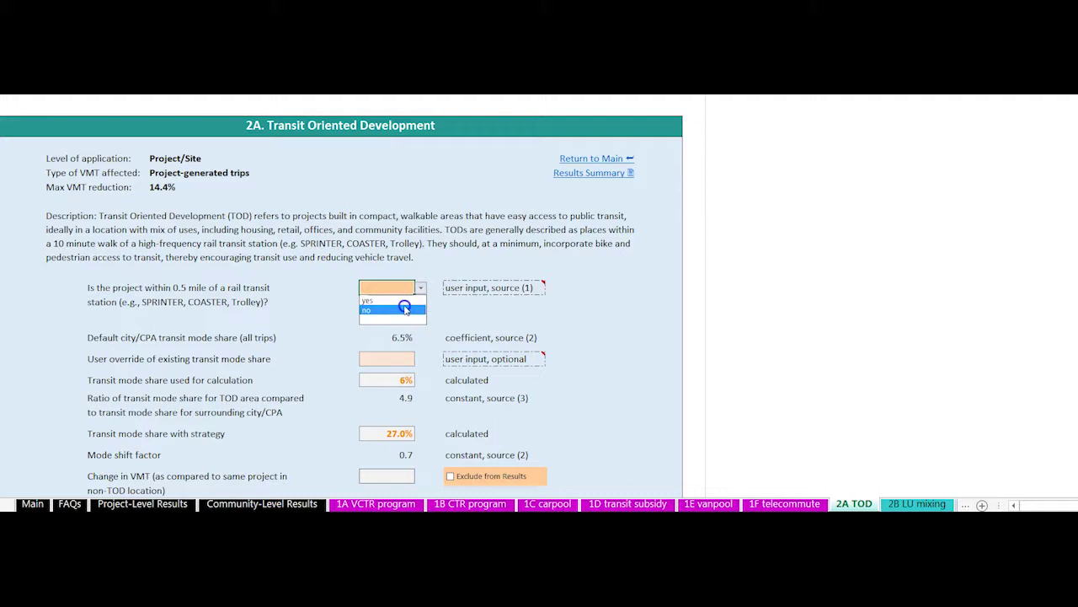
left_click(404, 310)
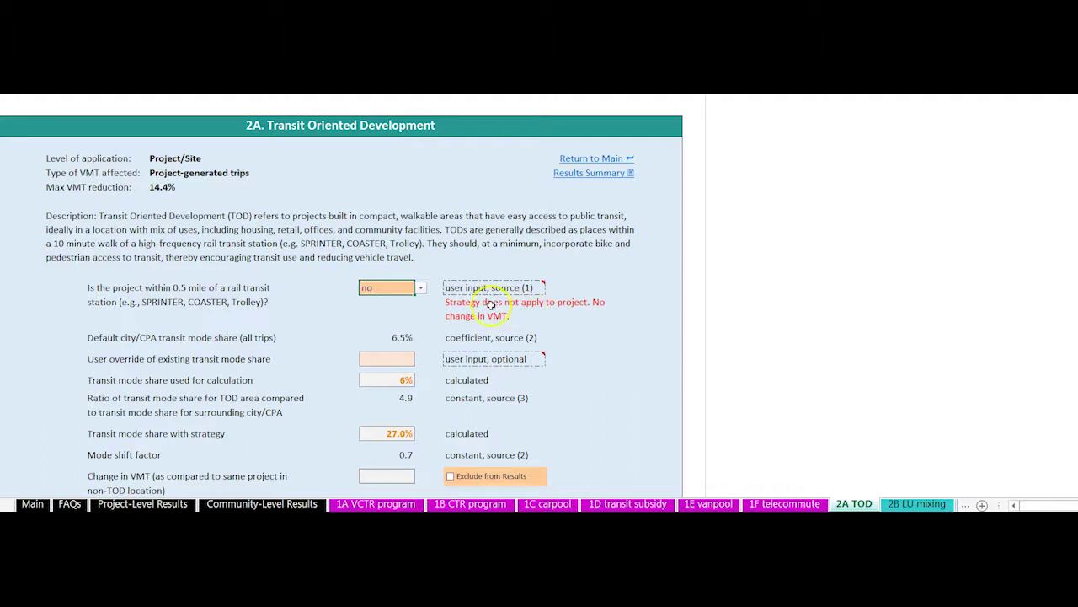
left_click(421, 289)
left_click(401, 298)
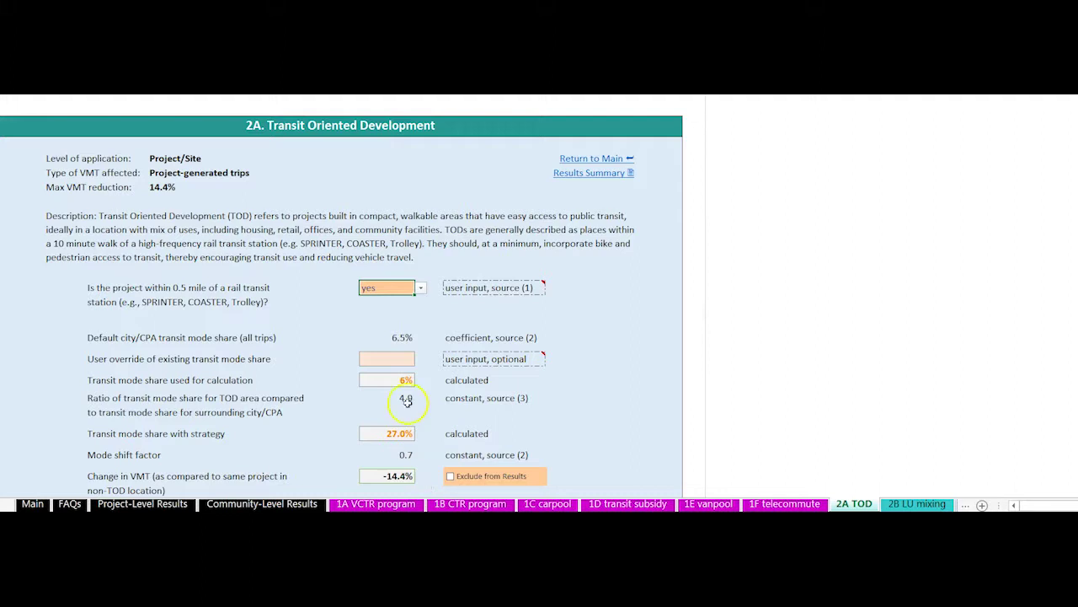
Override the existing transit mode share with 3% for the Transit Oriented Development strategy.
left_click(406, 359)
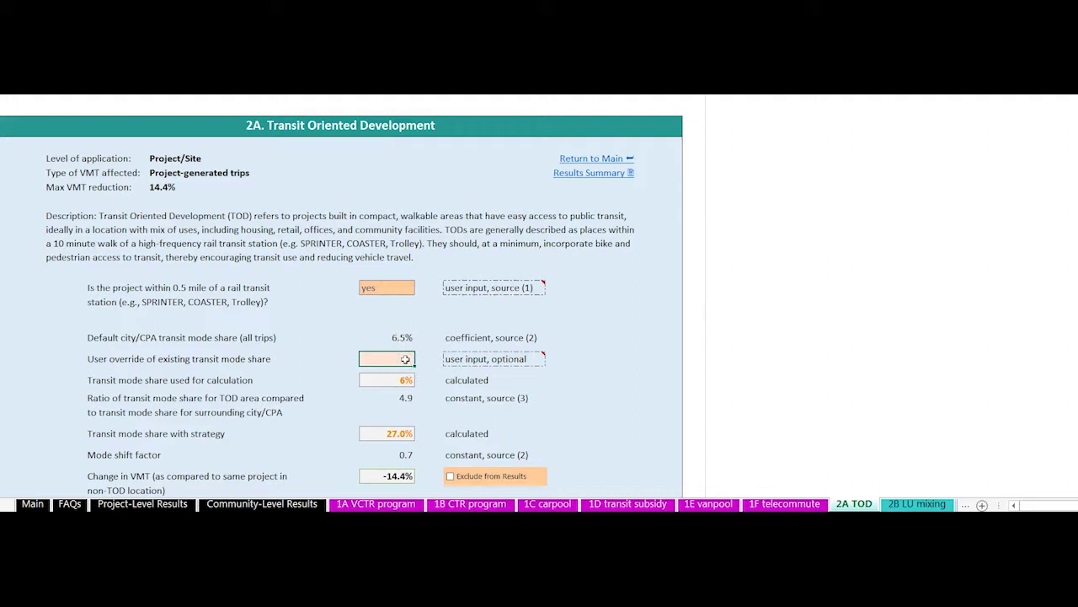
type("3")
left_click(657, 397)
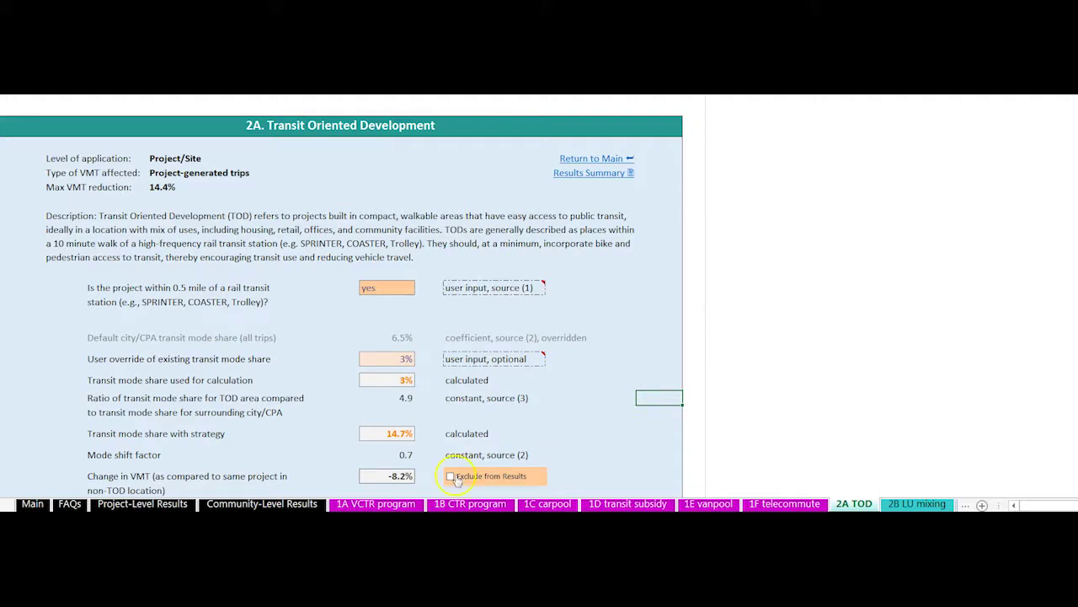
left_click(670, 428)
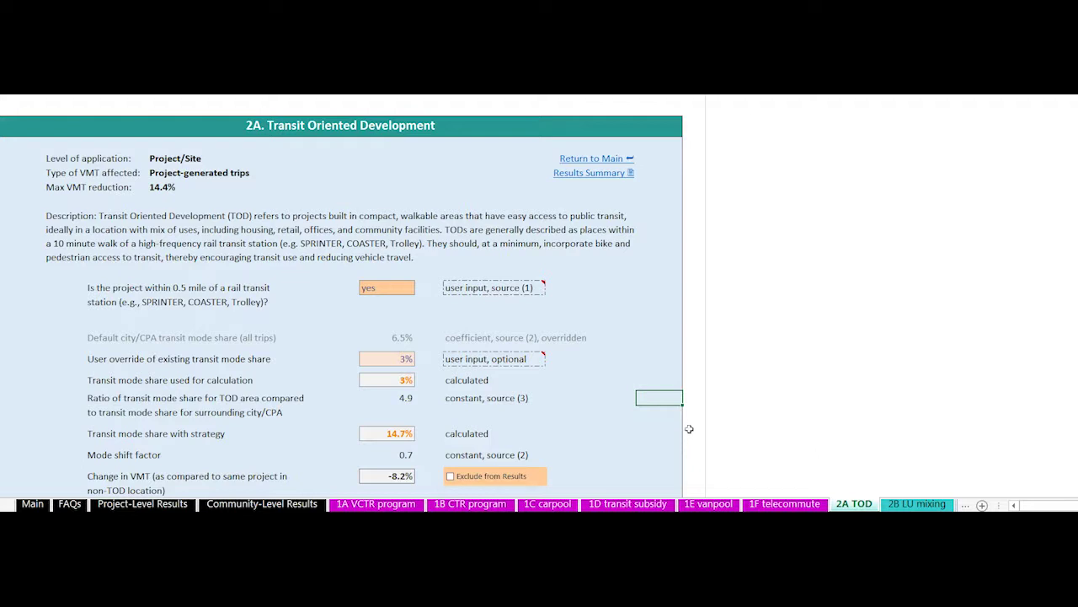
Open the project-level results summary and examine the VMT change per strategy and the totals.
left_click(594, 172)
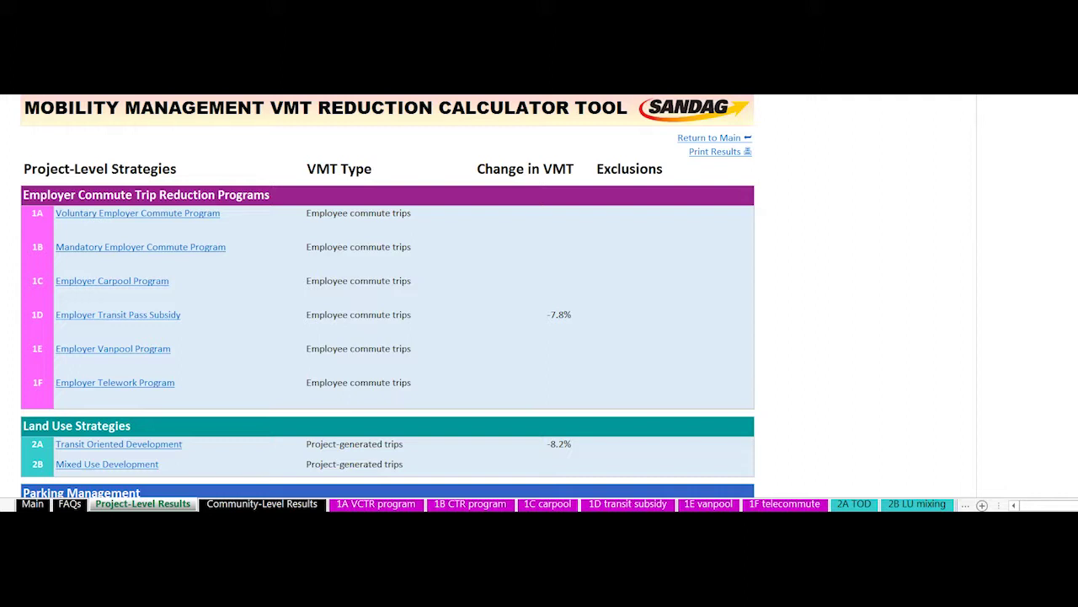
scroll(388, 295, "down", 3)
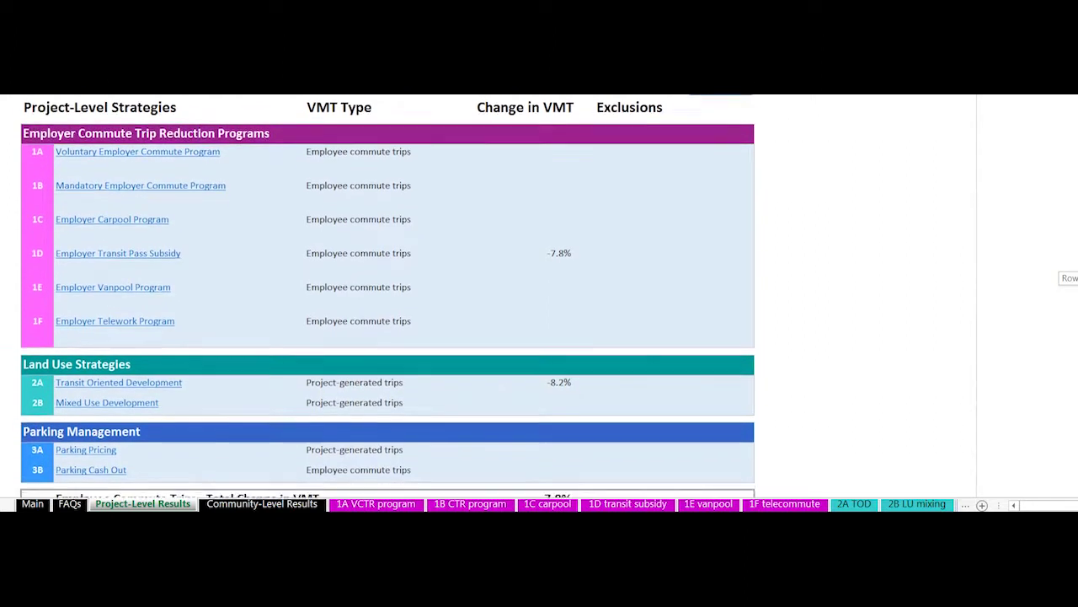
scroll(388, 295, "down", 3)
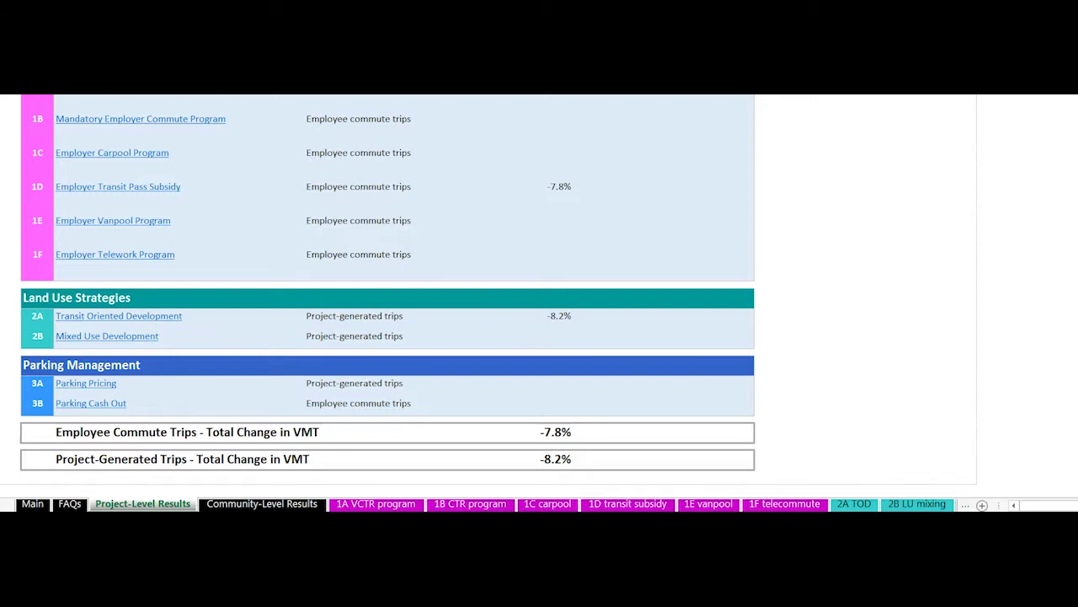
Exclude the Employer Transit Pass Subsidy strategy (1D) from the results and check the updated totals in the project-level results.
left_click(651, 503)
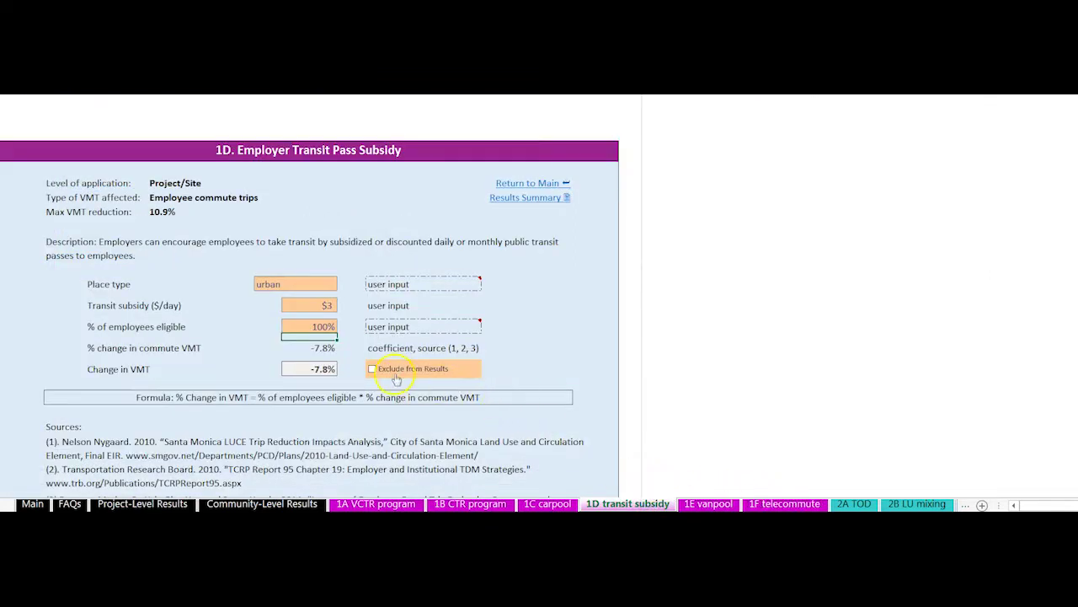
left_click(372, 369)
left_click(120, 504)
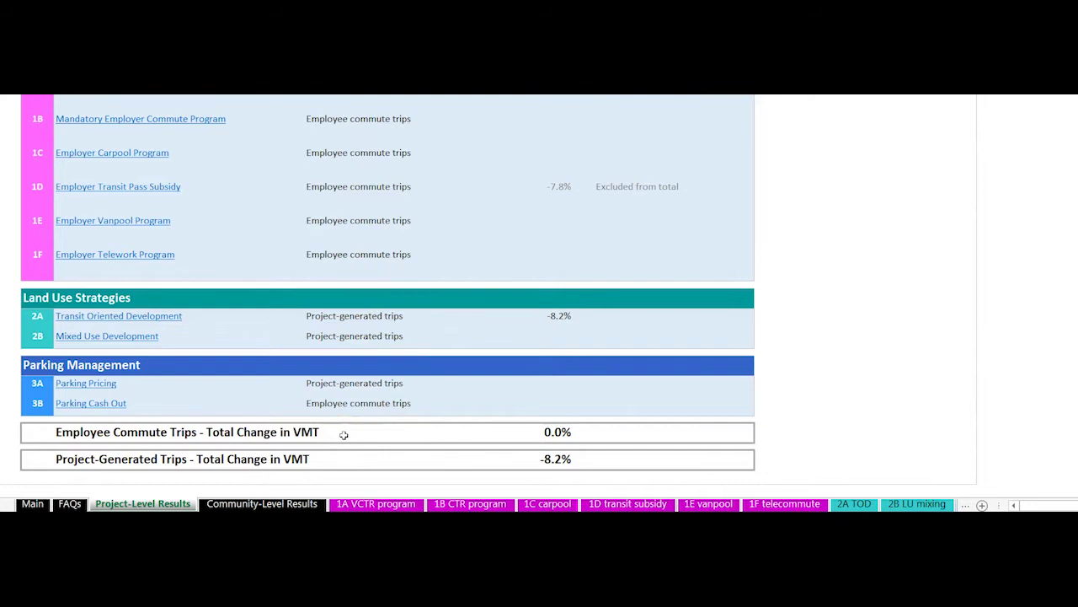
Open the printable version of the project-level results and review its project information, strategy results, VMT totals and citations.
scroll(343, 434, "up", 5)
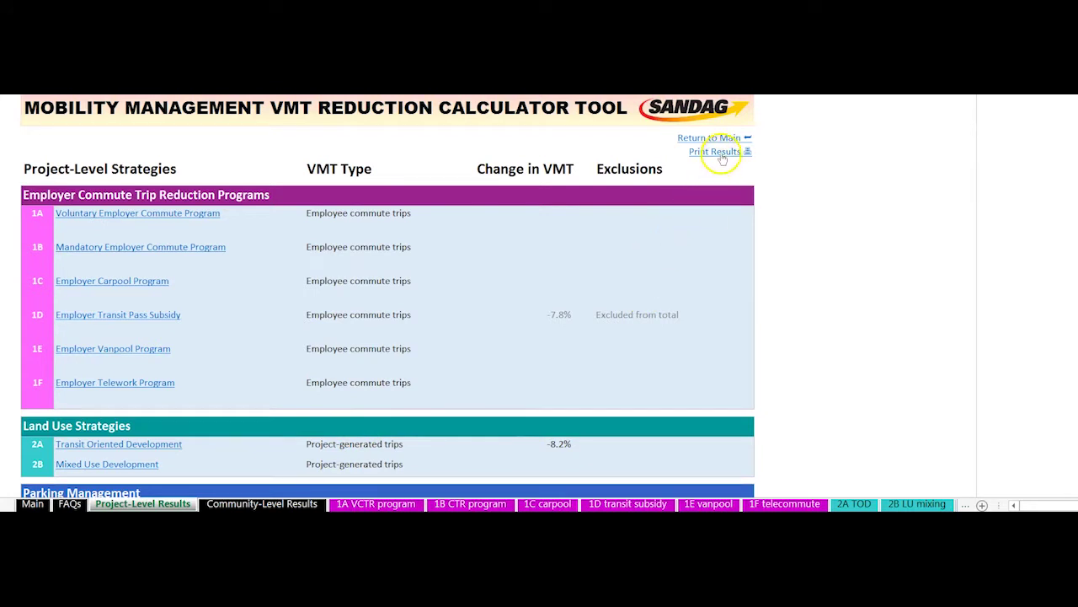
left_click(716, 152)
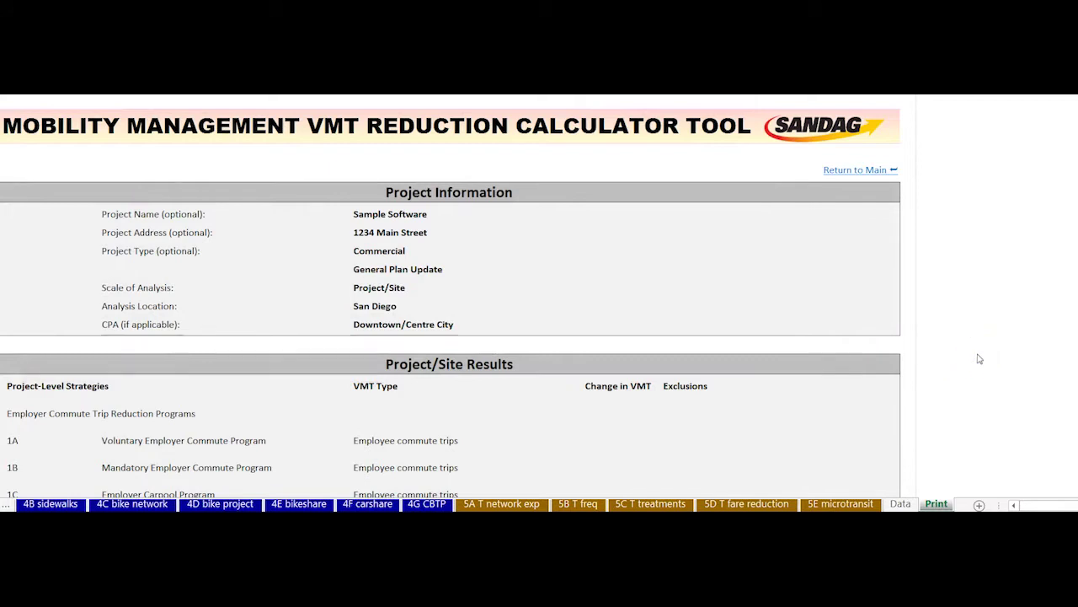
scroll(979, 359, "down", 5)
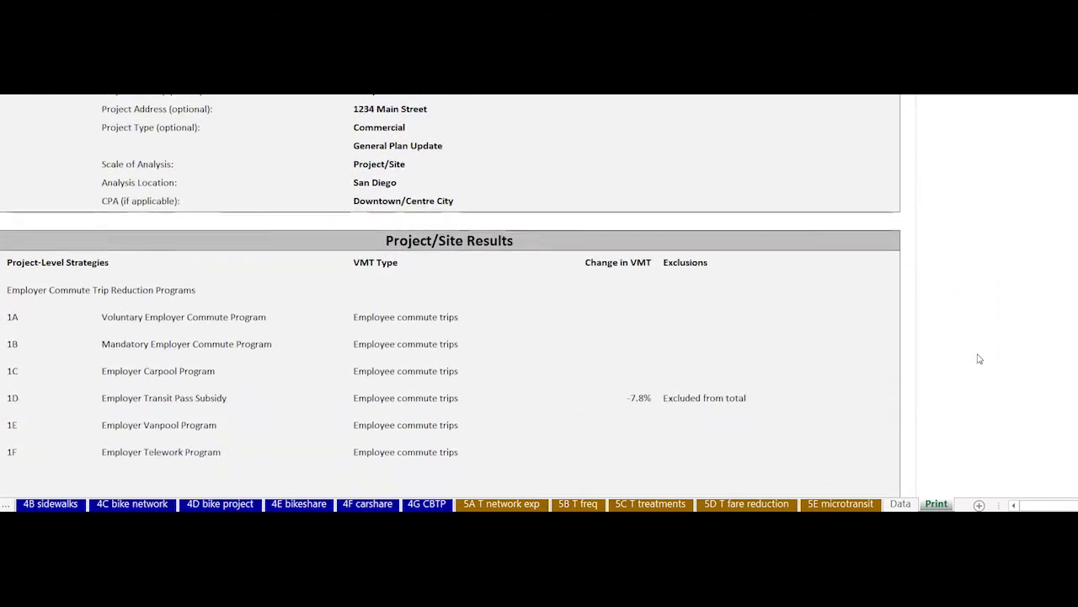
scroll(979, 359, "down", 8)
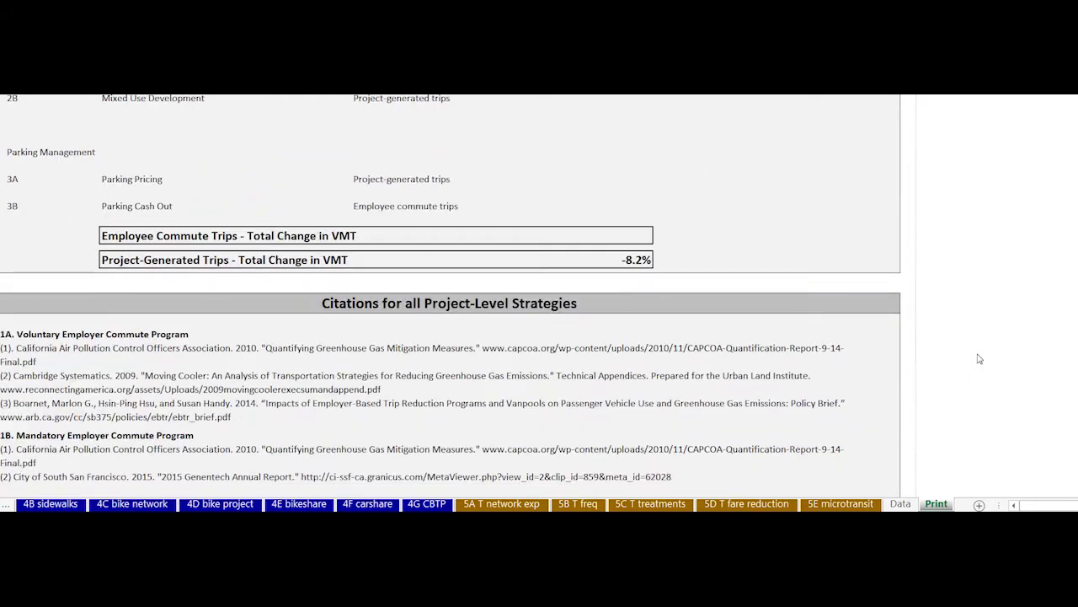
scroll(979, 359, "down", 2)
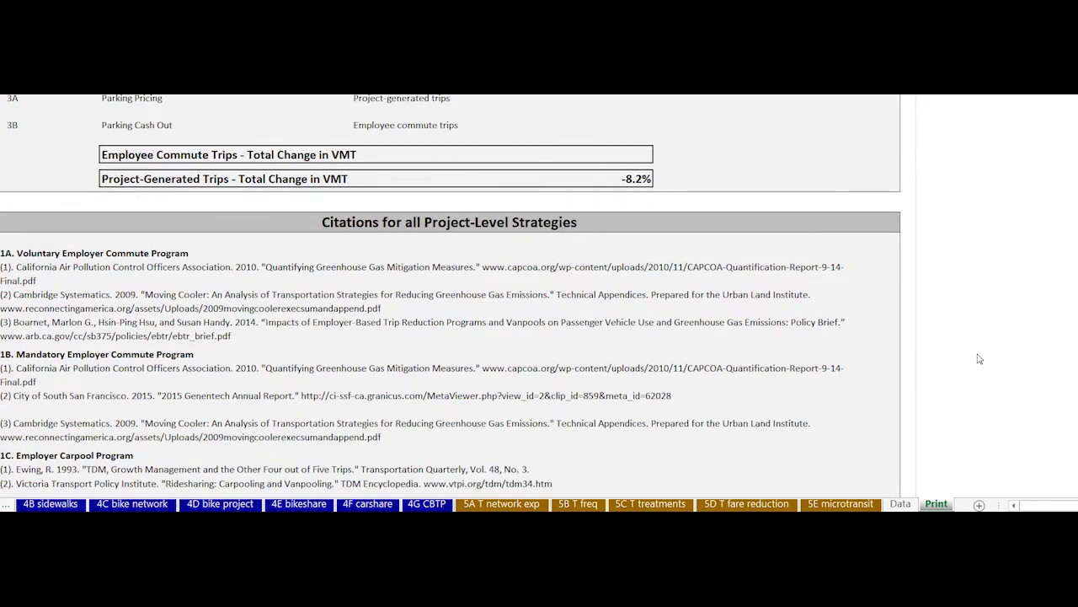
scroll(979, 359, "up", 8)
scroll(979, 359, "up", 8)
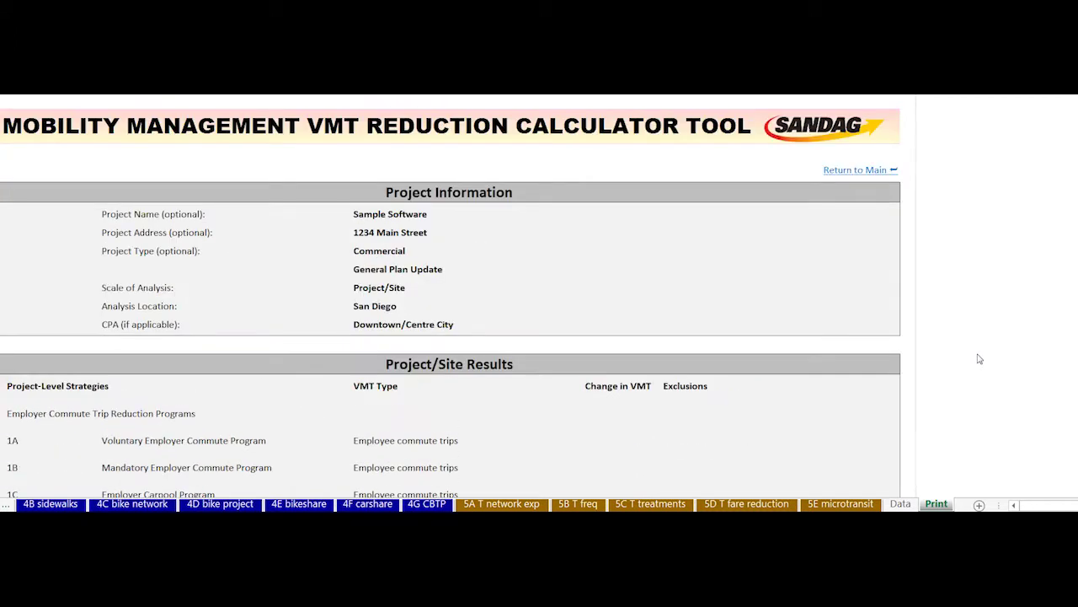
left_click(979, 359)
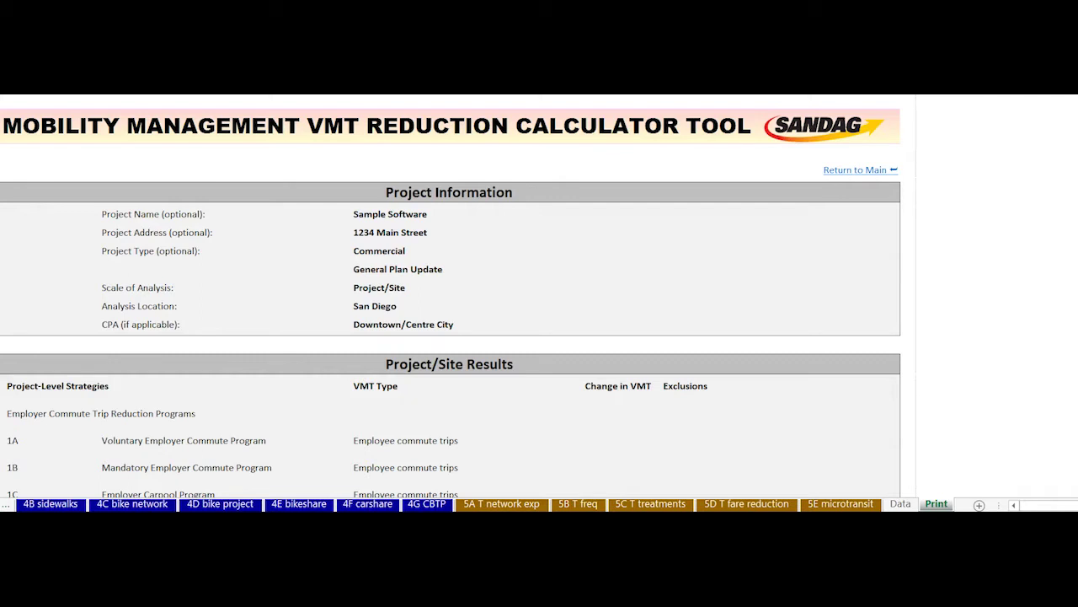